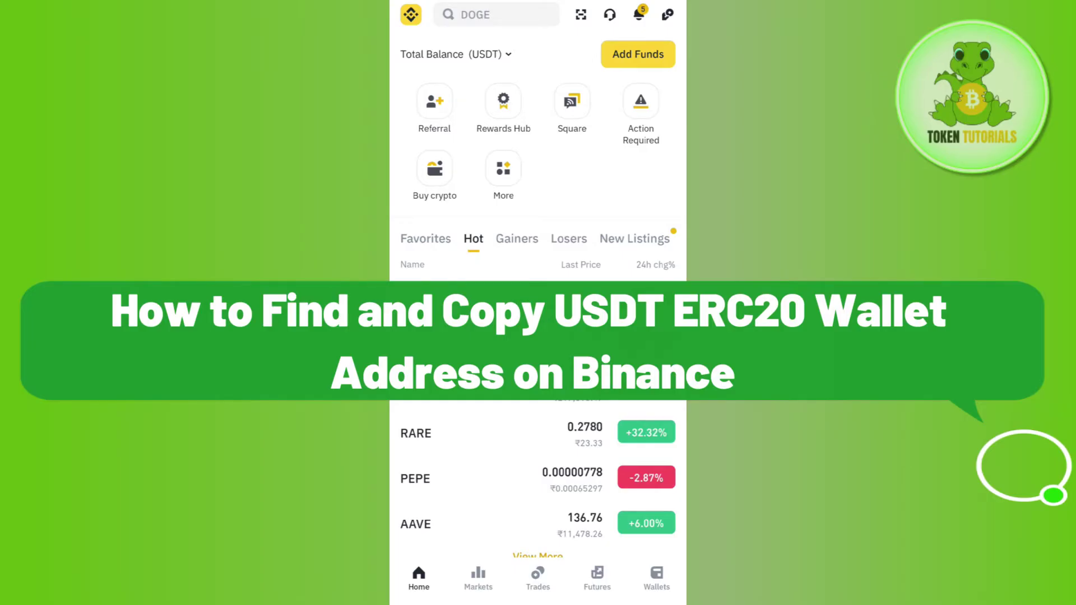
scroll(538, 336, down, 10)
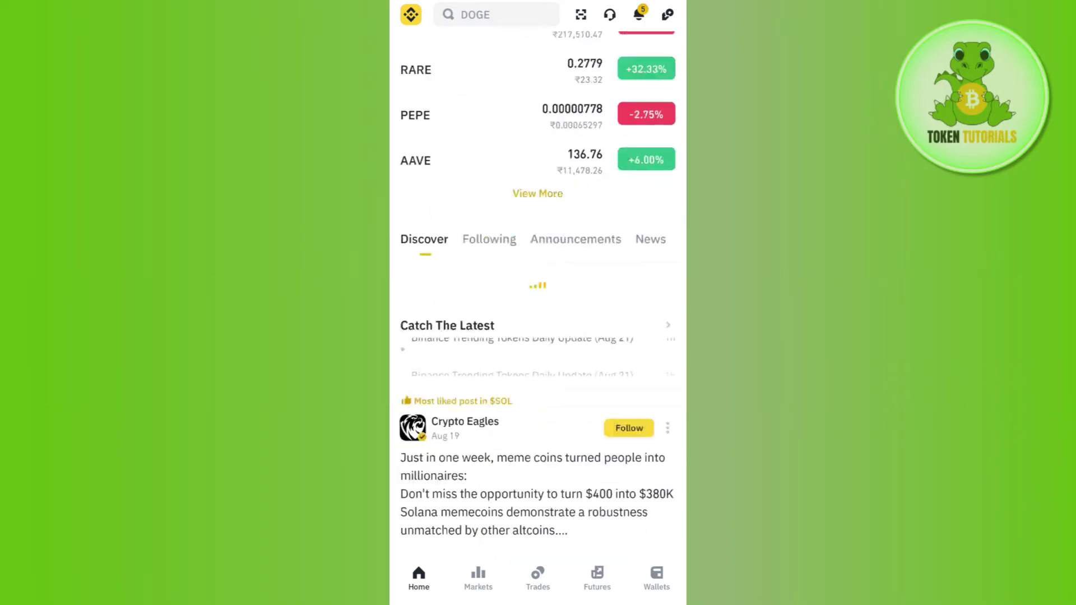
scroll(538, 336, up, 5)
scroll(538, 337, up, 5)
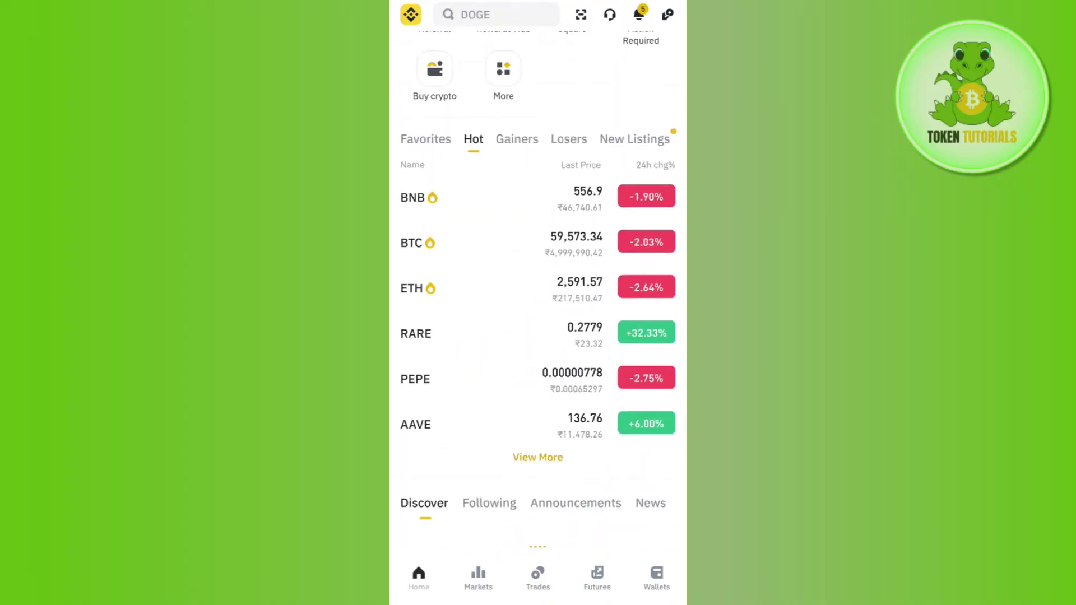
scroll(538, 336, up, 2)
scroll(538, 337, up, 2)
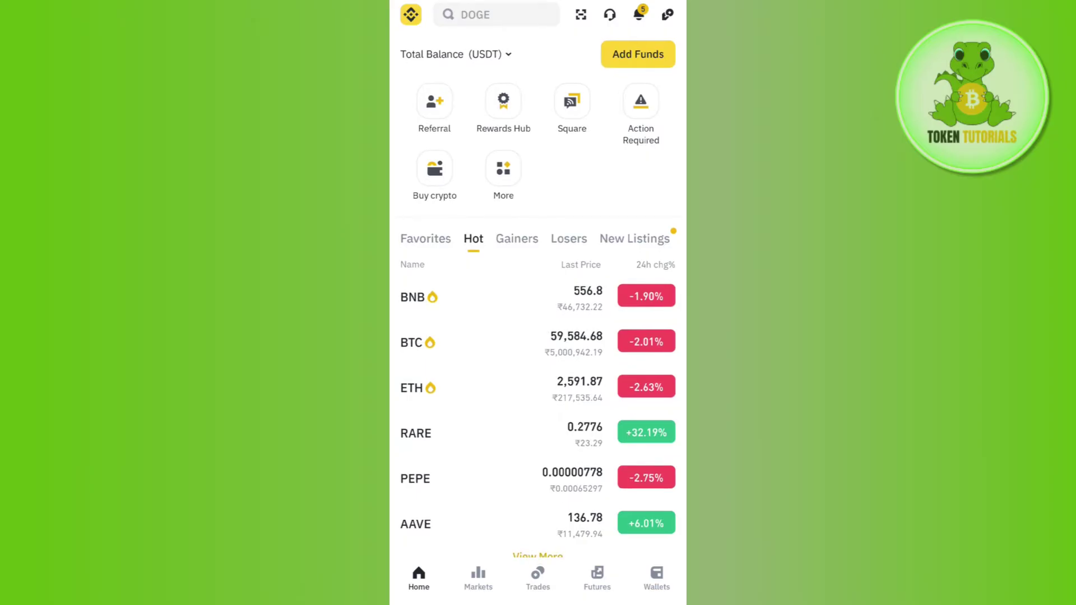
Choose Add Funds and then Deposit Crypto to reach the coin search list.
click(637, 53)
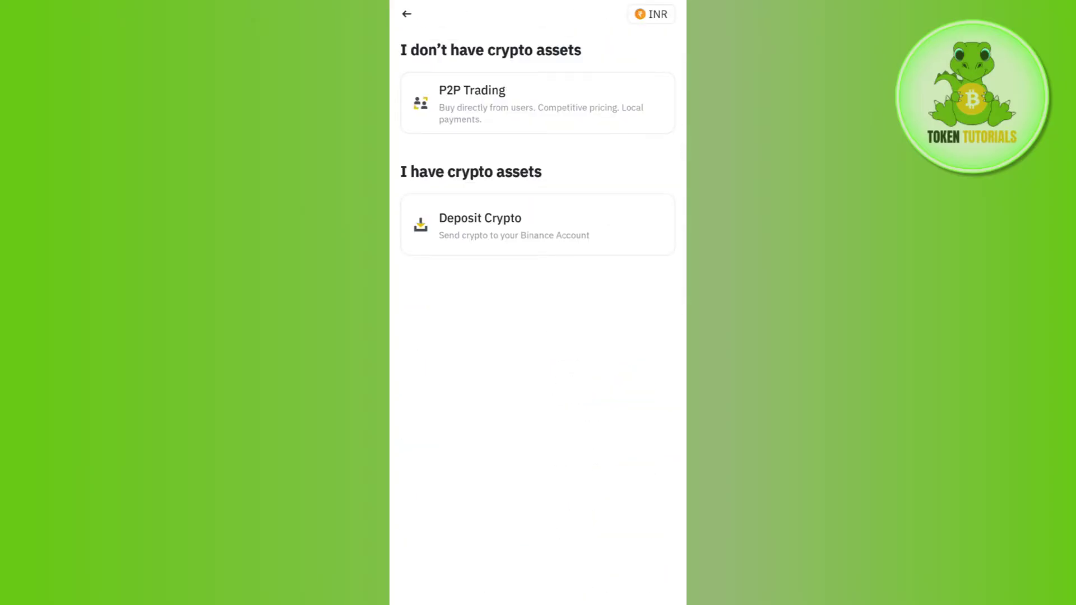
click(538, 225)
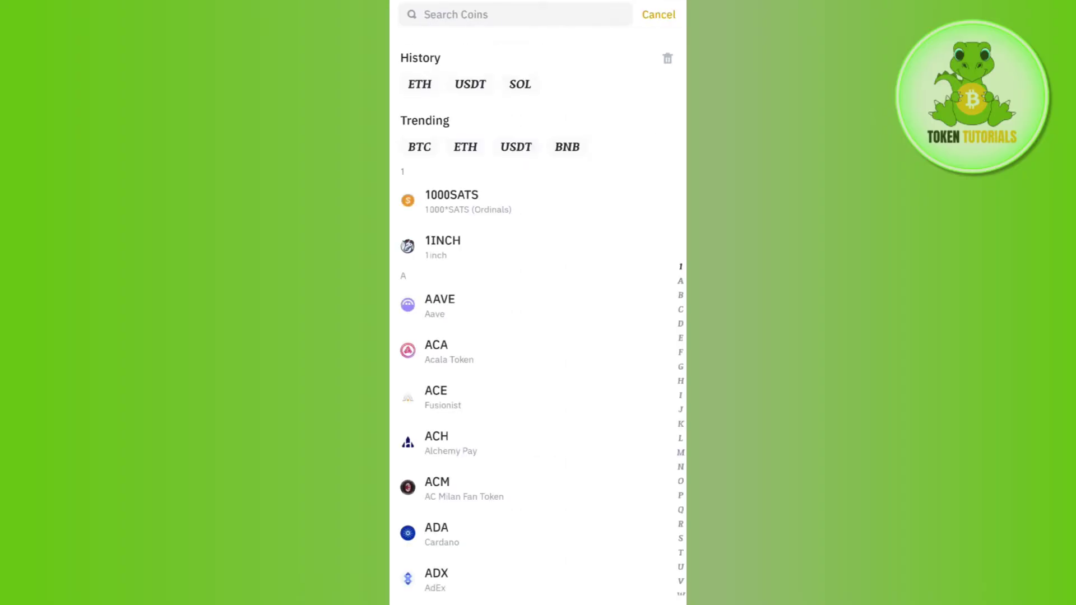
scroll(538, 337, down, 10)
scroll(539, 336, down, 10)
scroll(538, 336, down, 10)
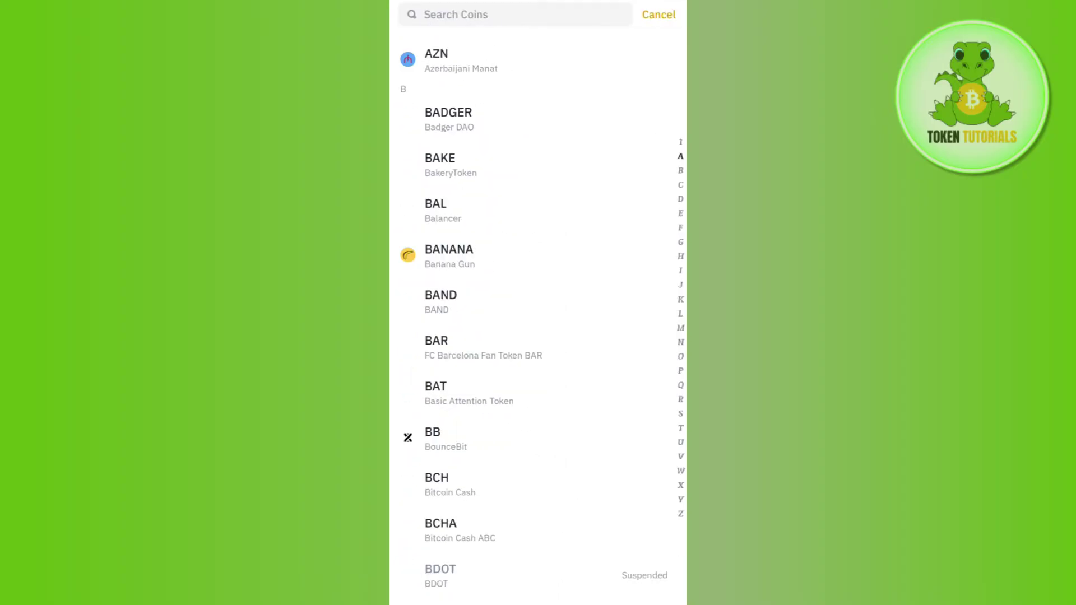
scroll(539, 336, up, 2)
scroll(538, 336, up, 10)
scroll(538, 337, up, 10)
scroll(539, 337, up, 5)
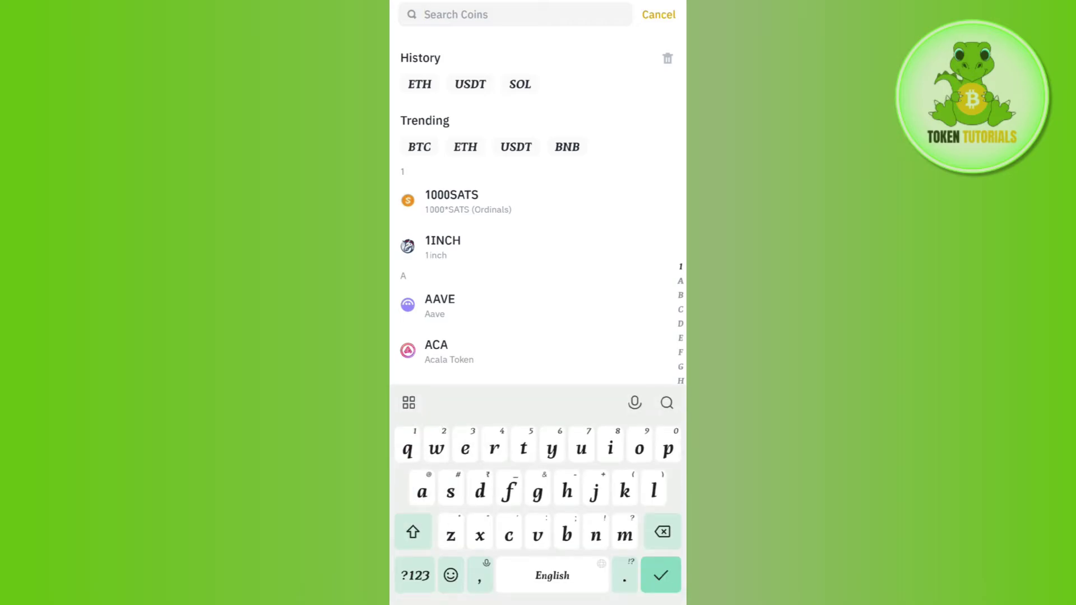
text(usdt)
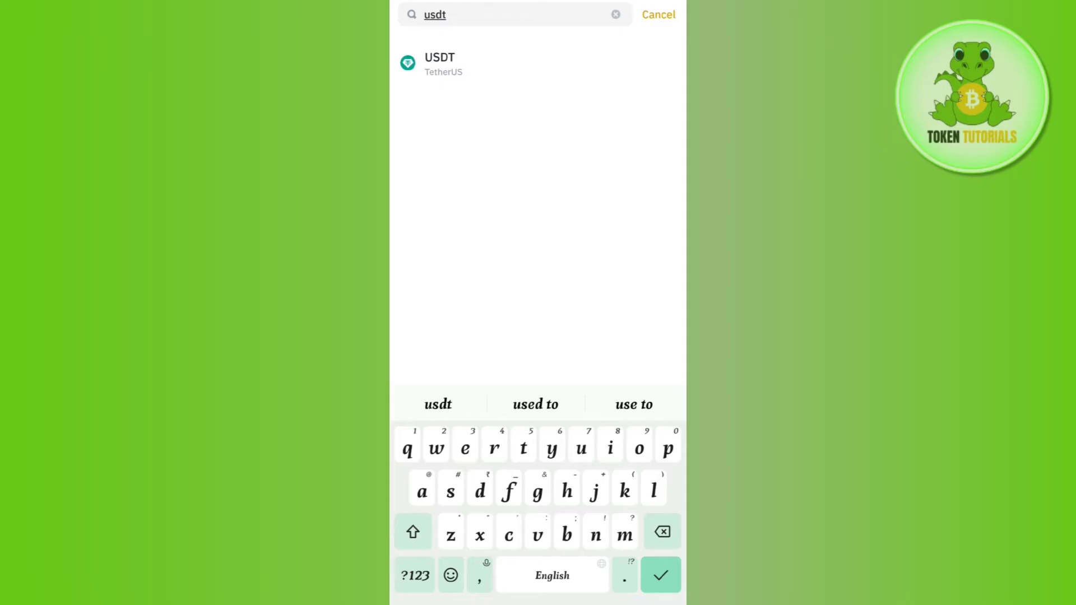
Select USDT from the coin search results to bring up its network choices.
click(439, 63)
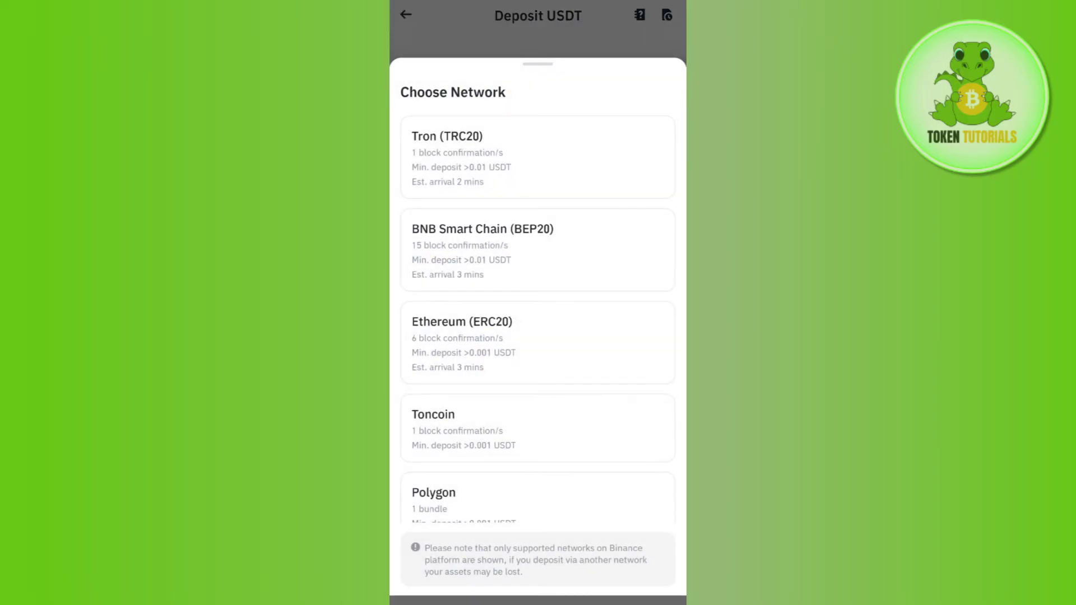
scroll(538, 320, down, 2)
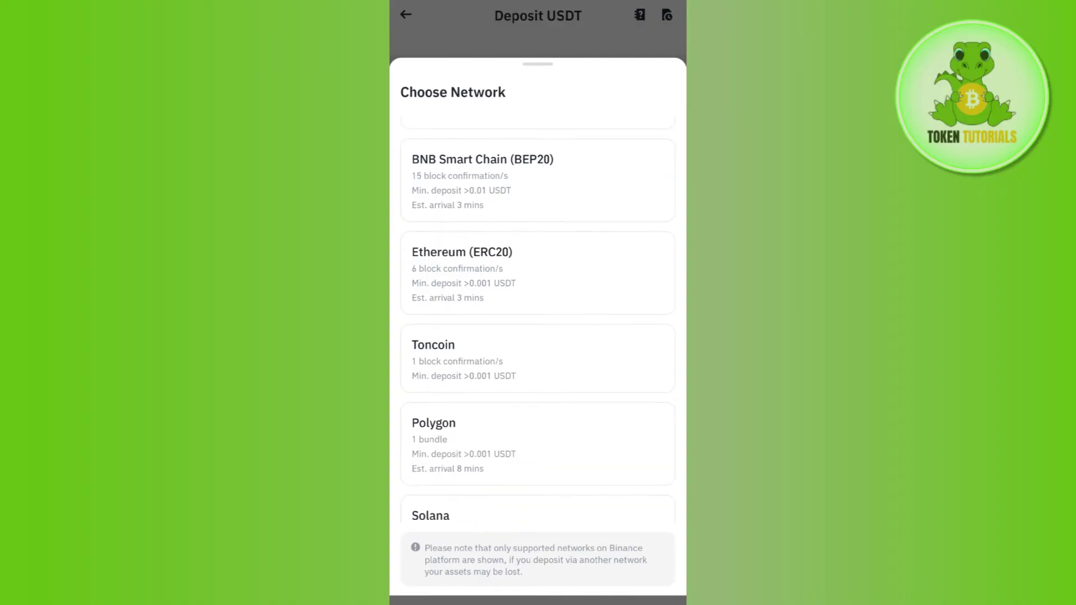